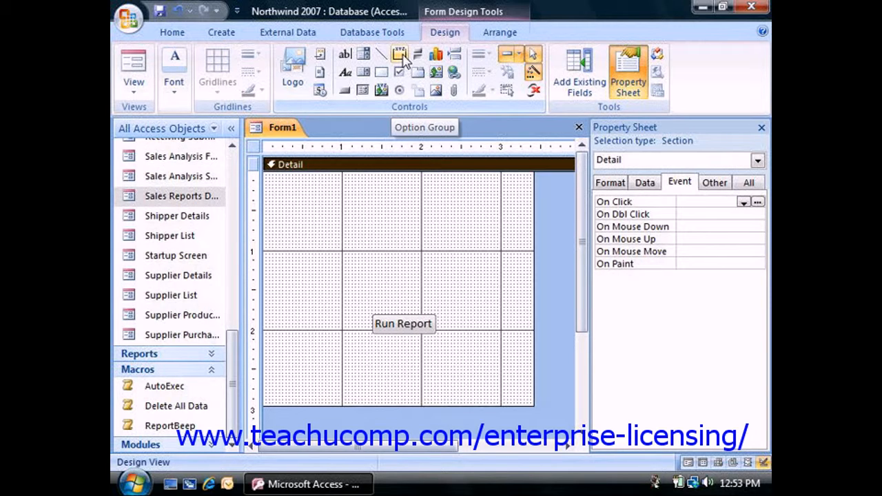
Draw an option group above the Run Report button and enter "Shipper List" and "Supplier List" as its option labels
click(401, 55)
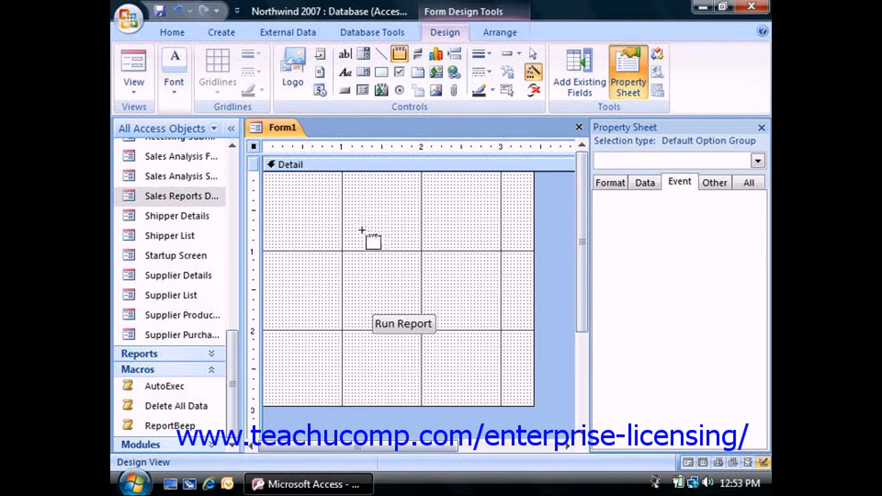
drag(362, 215, 442, 294)
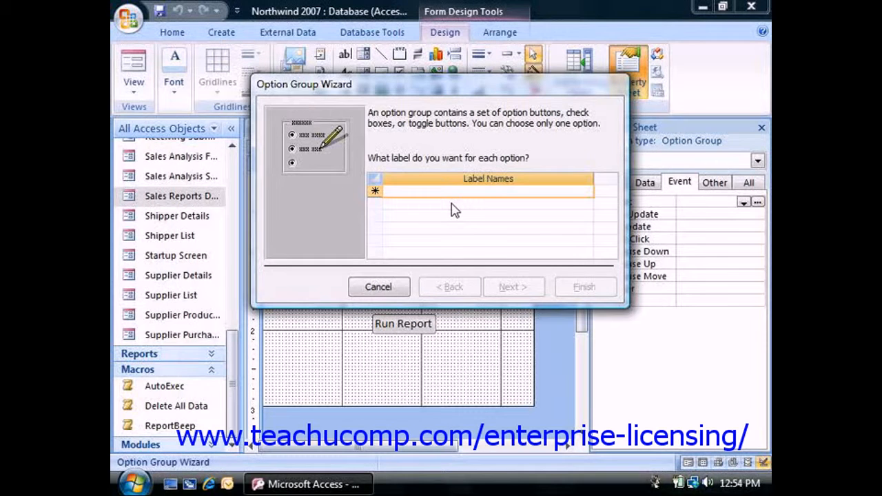
text(Ship)
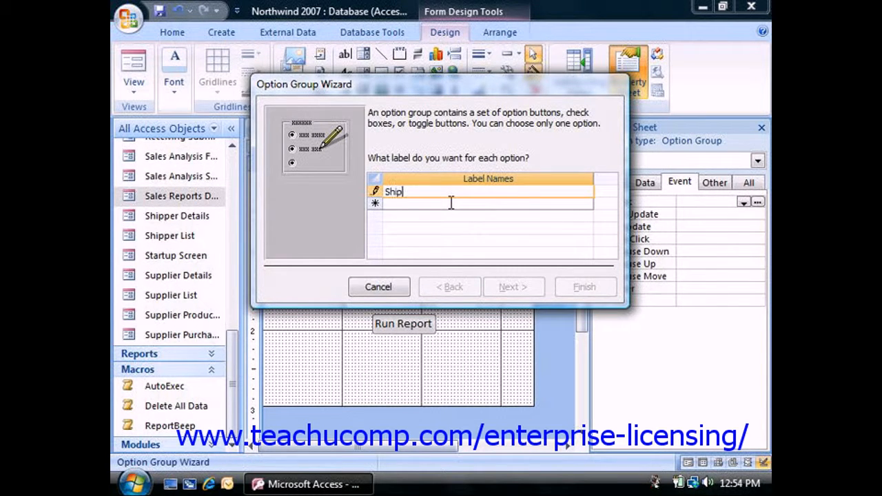
text(per List)
click(451, 202)
text(Sup)
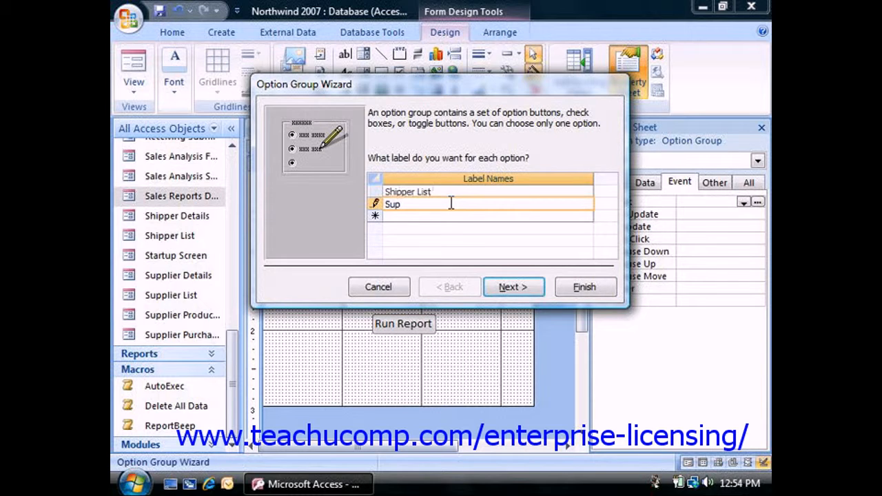
text(plier List)
click(526, 292)
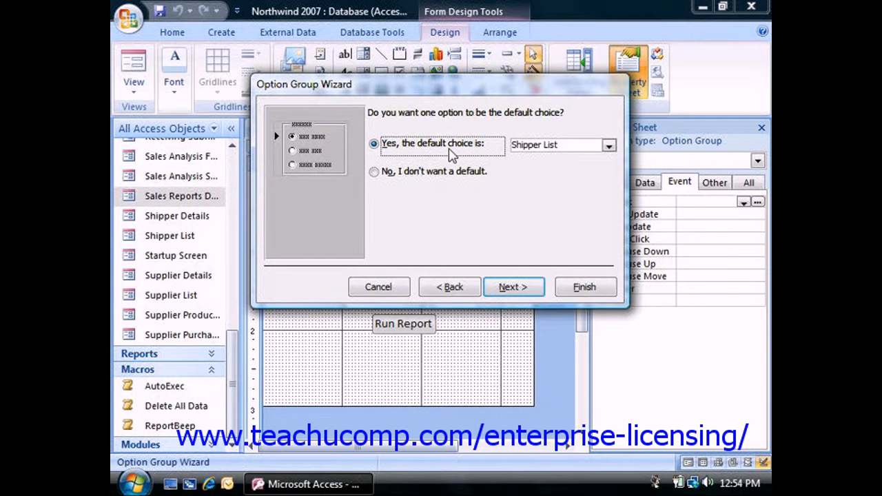
Accept Shipper List as the default choice and assign value 1 to Shipper List and 2 to Supplier List
click(513, 287)
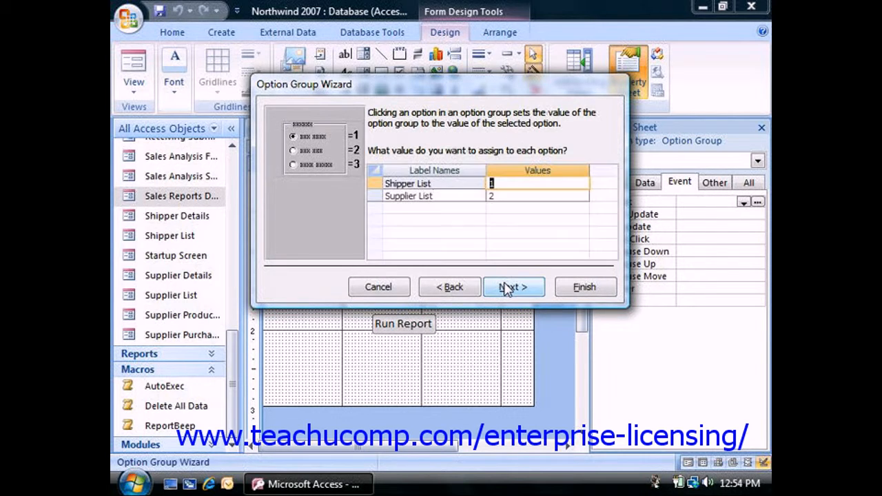
click(494, 196)
click(496, 187)
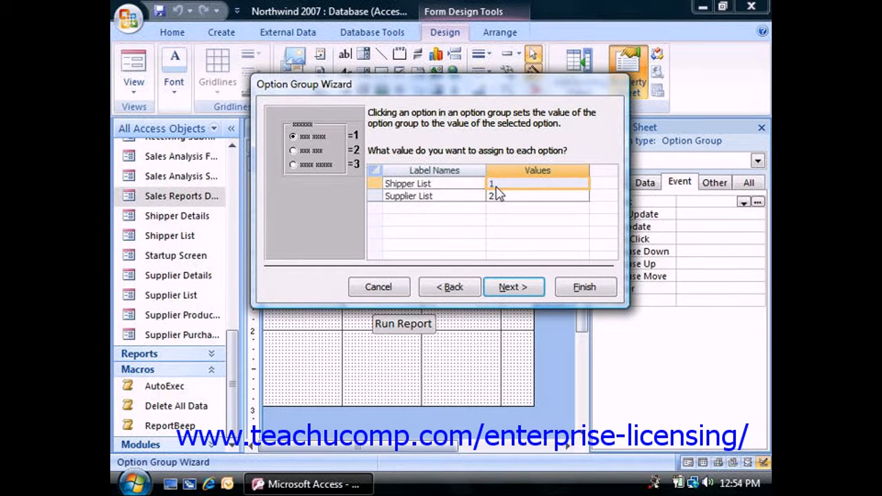
click(512, 286)
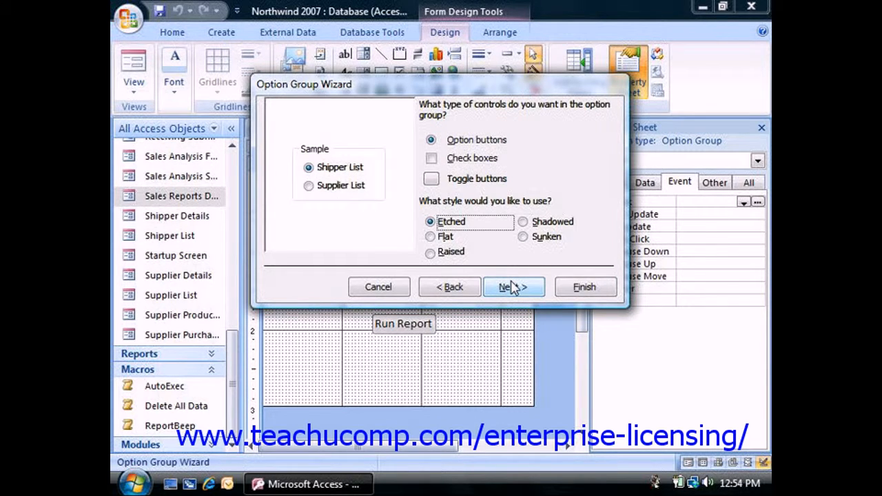
Choose option buttons with the Raised style for the option group
click(477, 143)
click(453, 252)
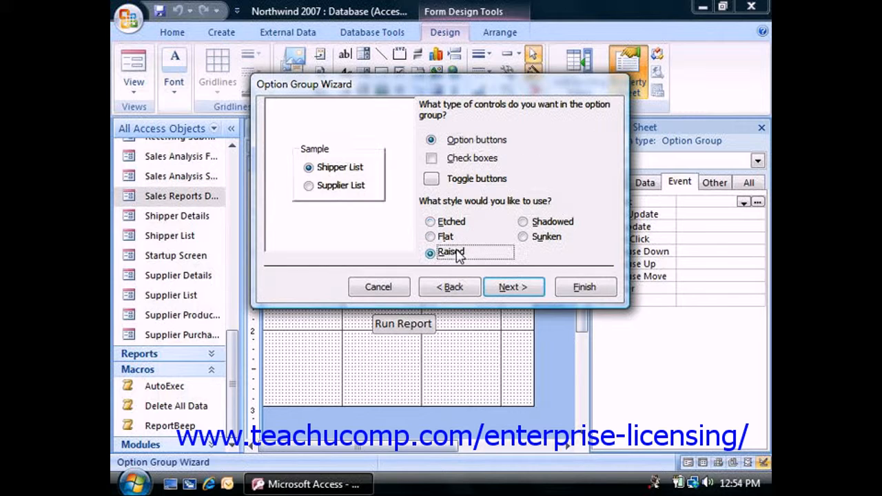
click(510, 288)
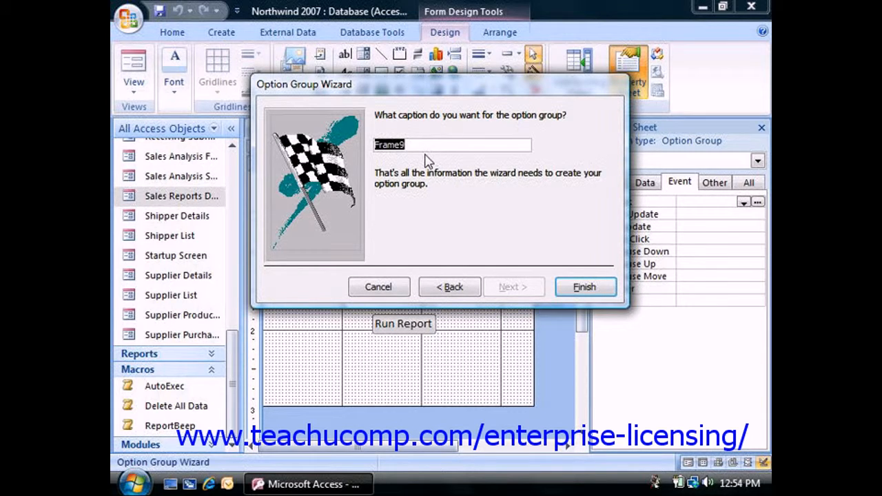
Create the option group with the caption "Select a form:" and move it down to just above the Run Report button
text(Select )
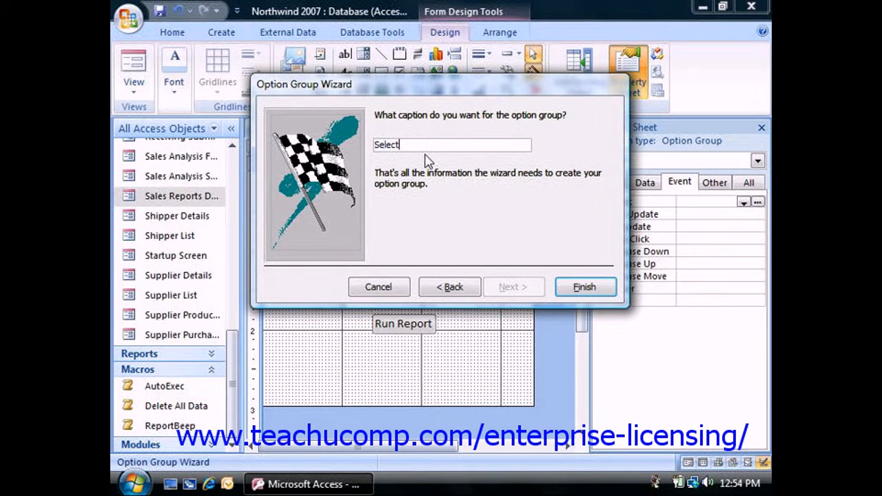
text(a form:)
click(569, 284)
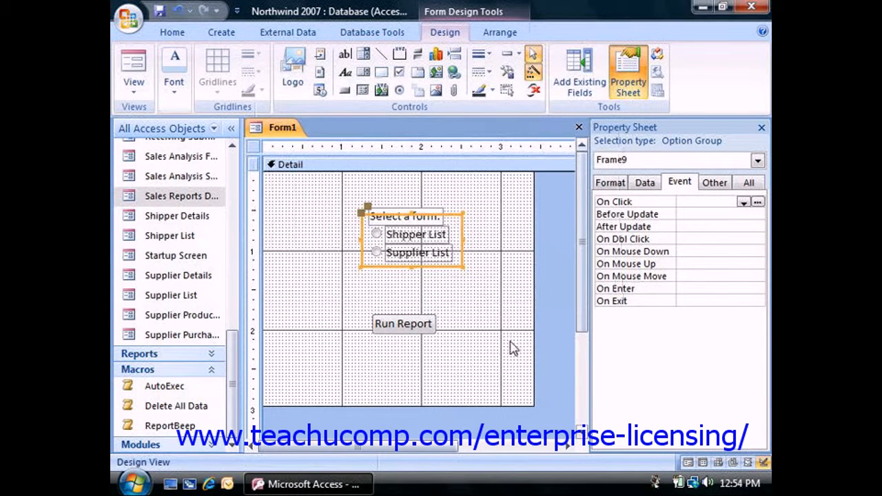
click(430, 269)
drag(430, 268, 425, 296)
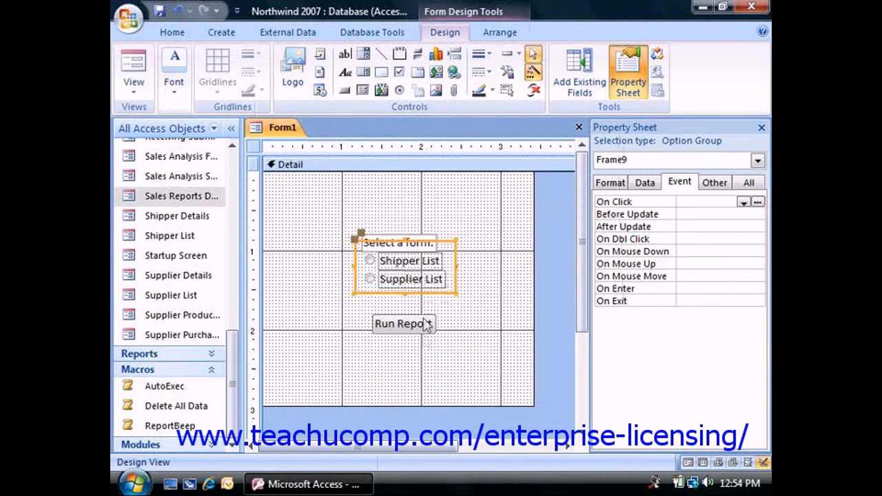
Change the Run Report button's caption to "Open Form"
click(396, 325)
double_click(395, 325)
key(BackSpace)
text(Form)
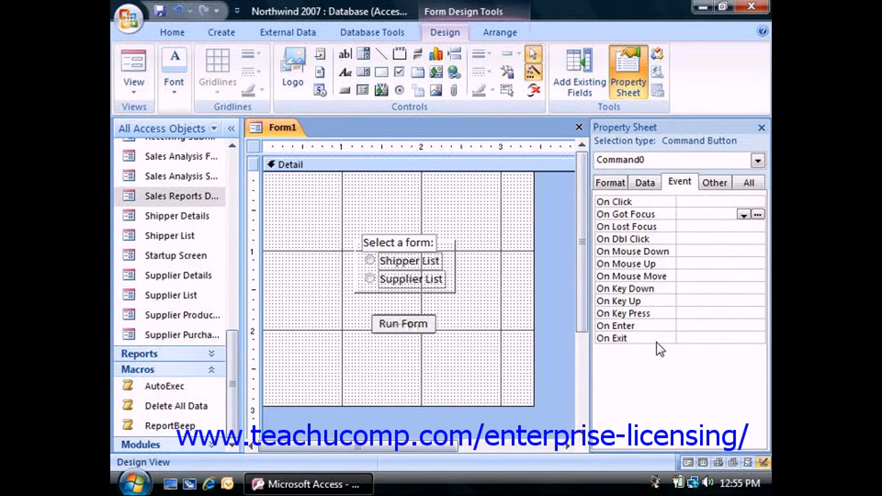
key(Left)
key(Left)
key(BackSpace)
key(BackSpace)
key(BackSpace)
key(BackSpace)
text(Open)
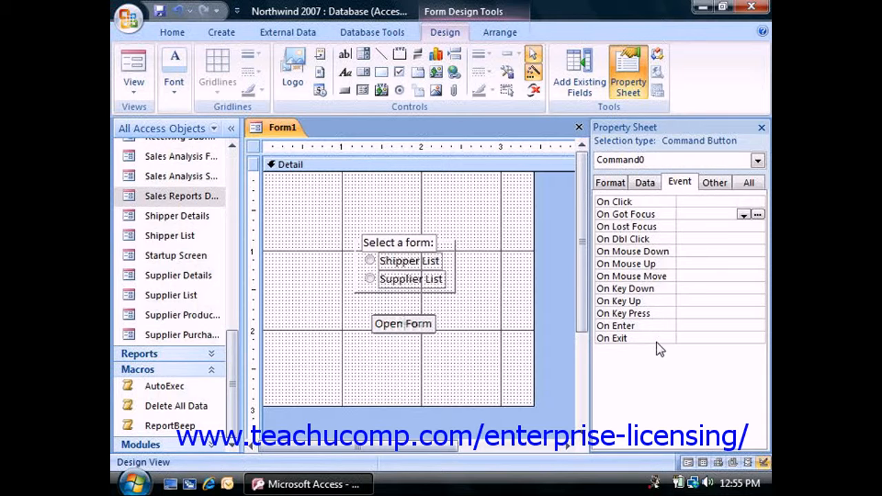
click(497, 343)
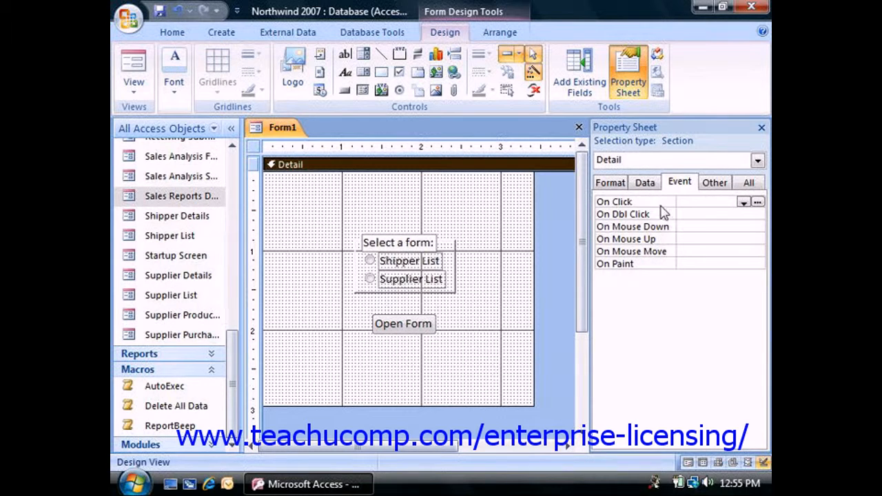
Open the Macro Builder for the Open Form button's On Click event and show the Condition column
click(679, 182)
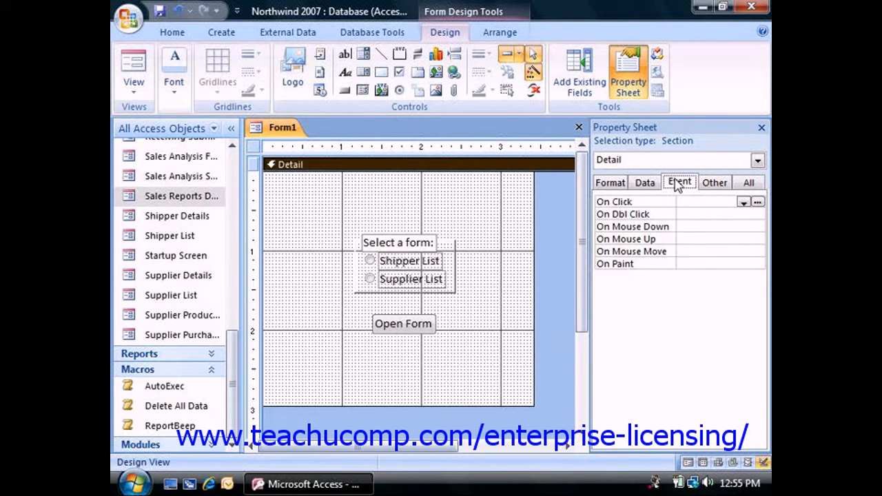
click(432, 326)
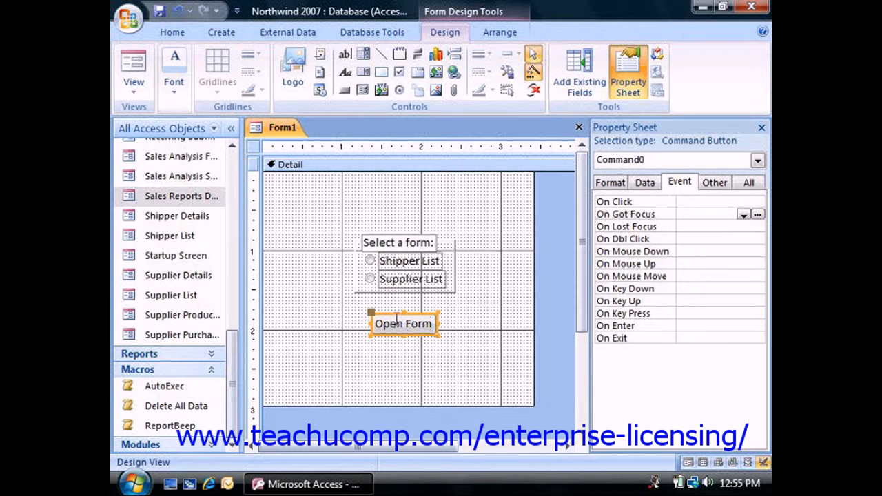
click(687, 201)
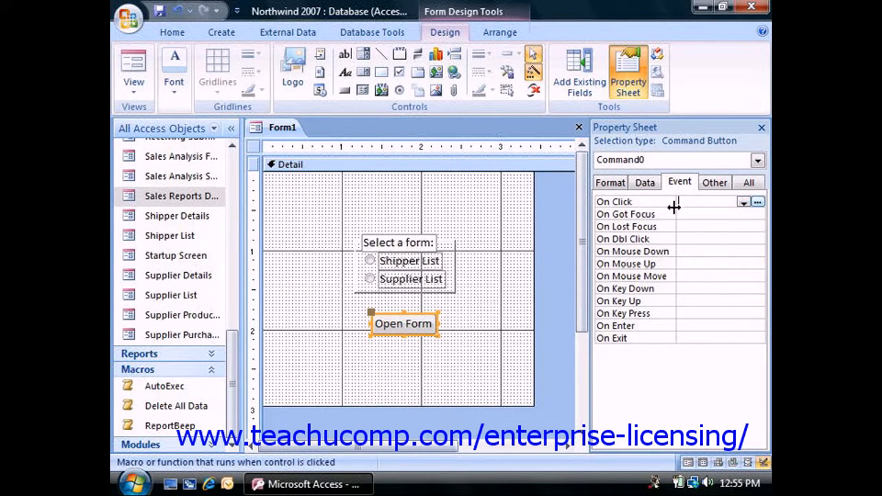
click(758, 203)
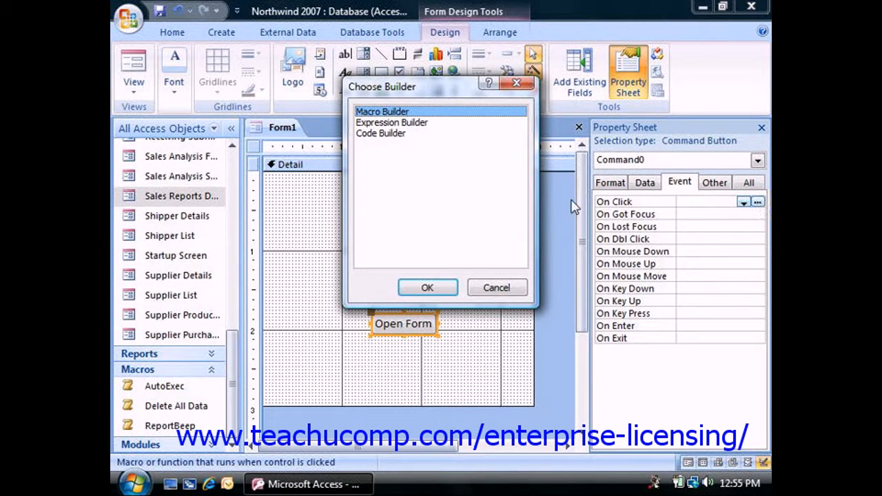
click(427, 287)
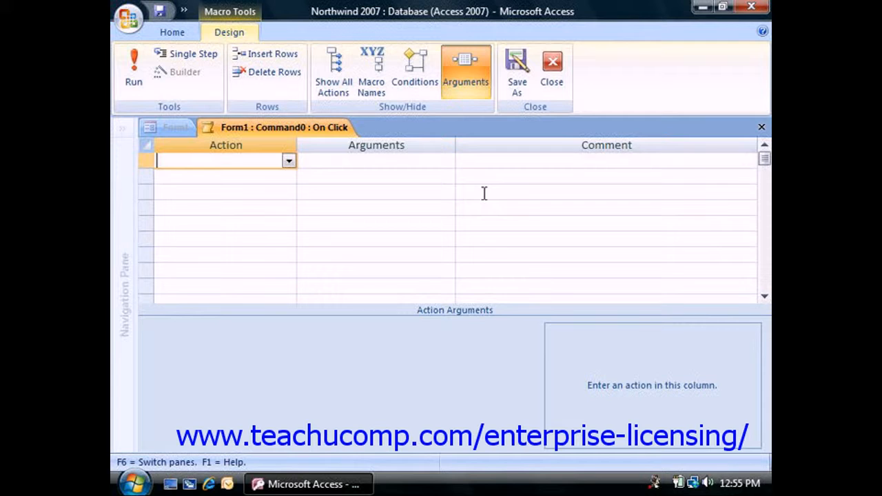
click(416, 74)
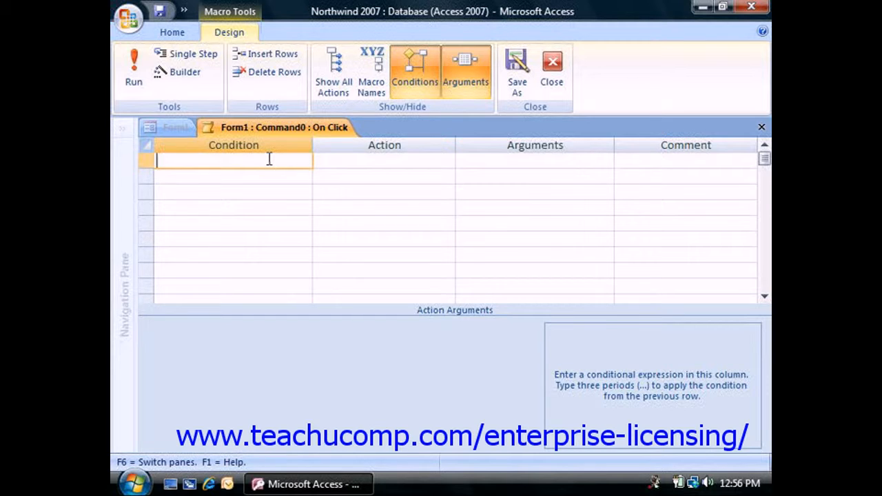
Build the first row's condition Forms![Form1]![Frame9] = 1 with the Expression Builder, using the frame's value from loaded form Form1
click(186, 77)
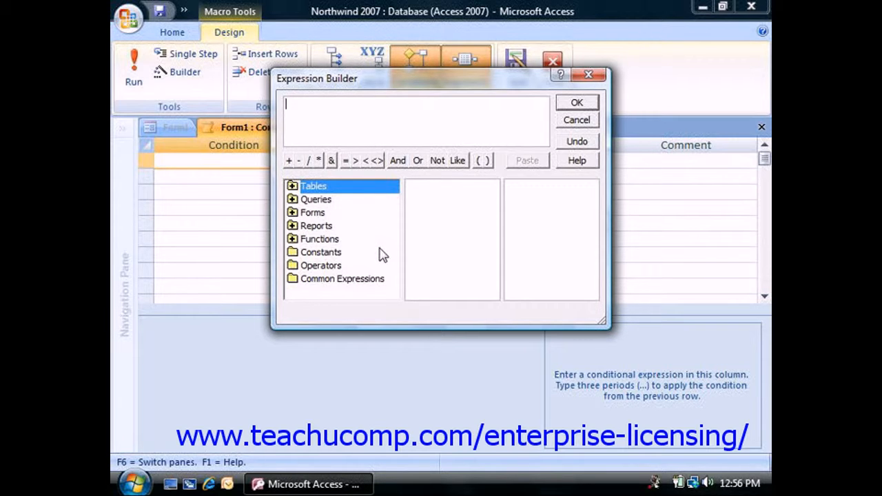
click(292, 213)
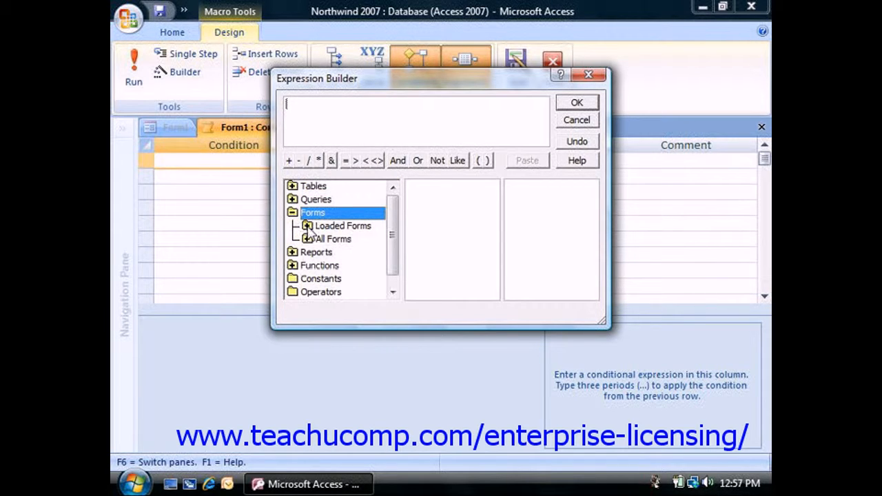
click(308, 228)
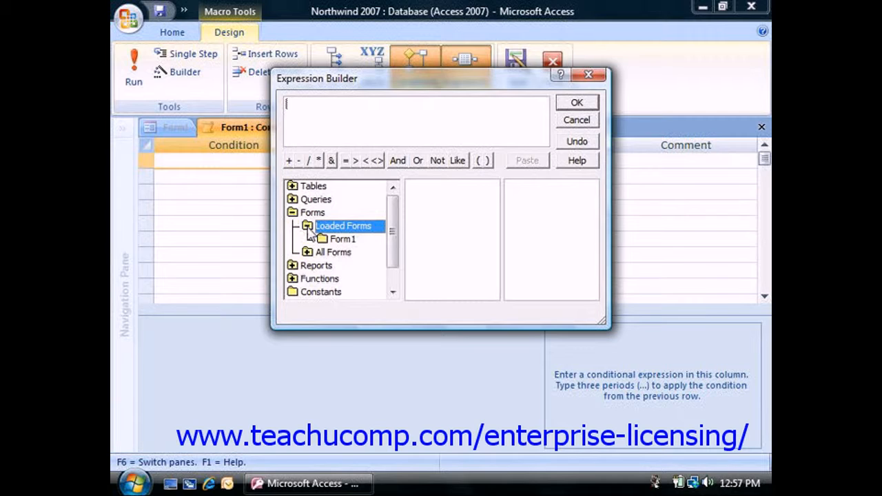
click(353, 242)
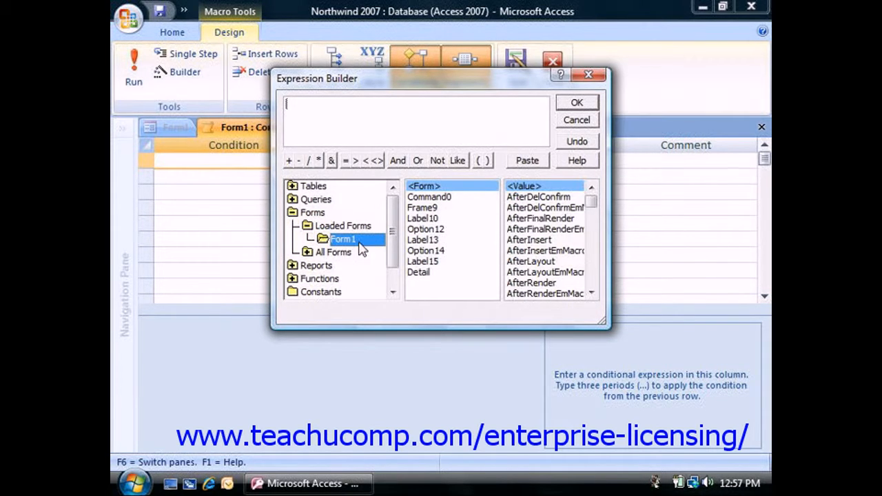
click(426, 210)
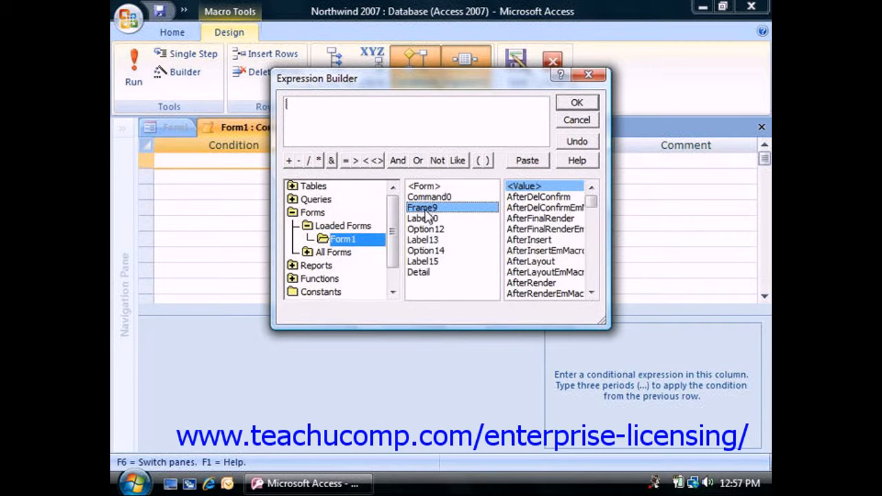
click(535, 187)
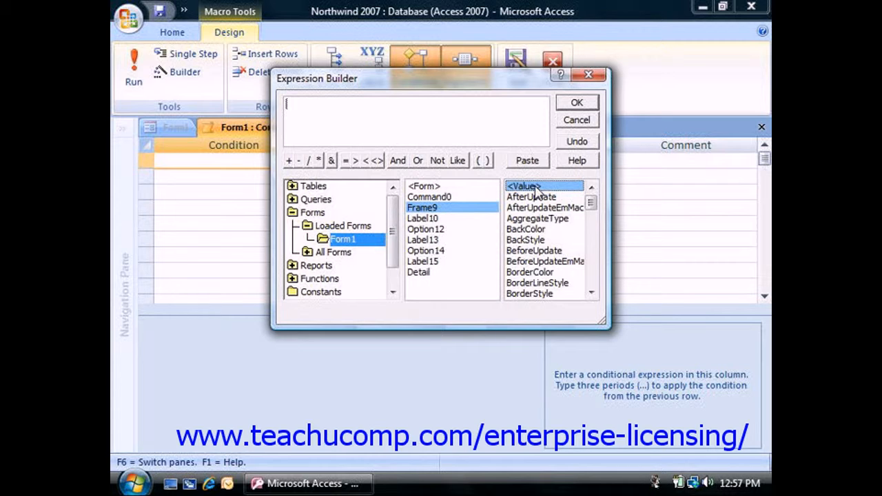
double_click(534, 187)
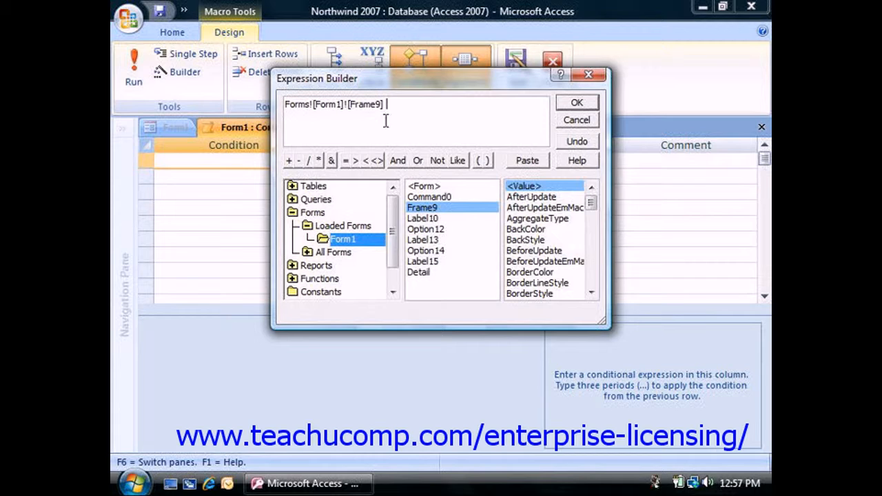
click(345, 160)
text(1)
click(577, 105)
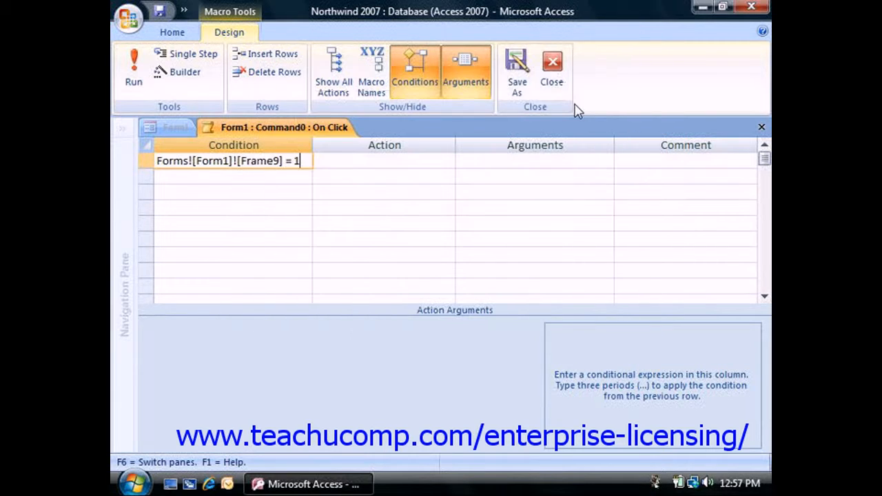
Set the first row's action to OpenForm with Shipper List as the form name
click(363, 159)
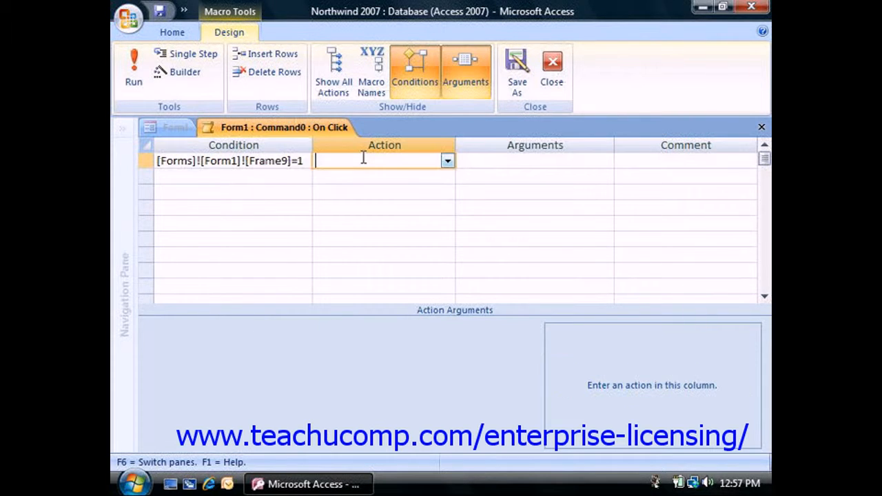
click(447, 161)
scroll(403, 310, down, 3)
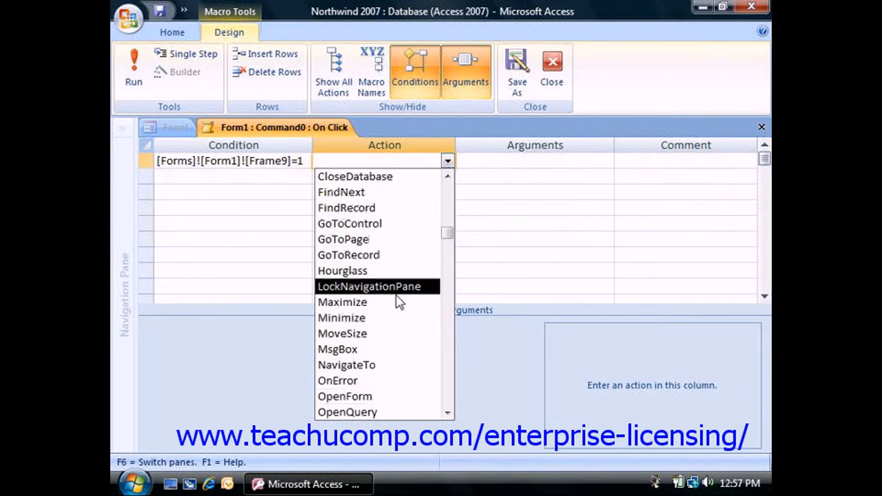
click(368, 349)
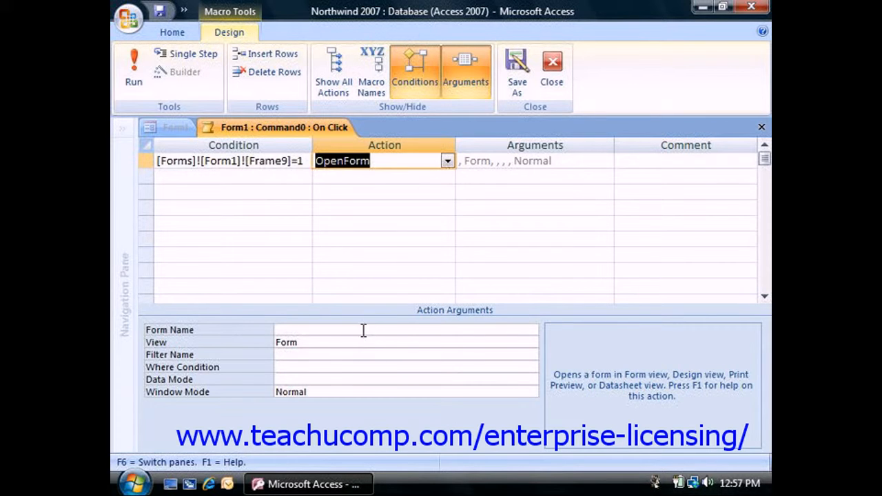
click(512, 329)
click(530, 332)
scroll(413, 272, down, 5)
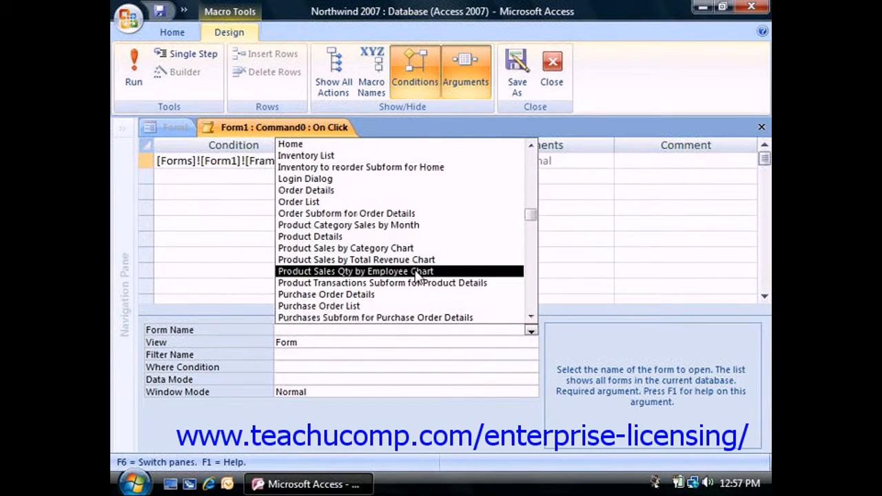
click(354, 306)
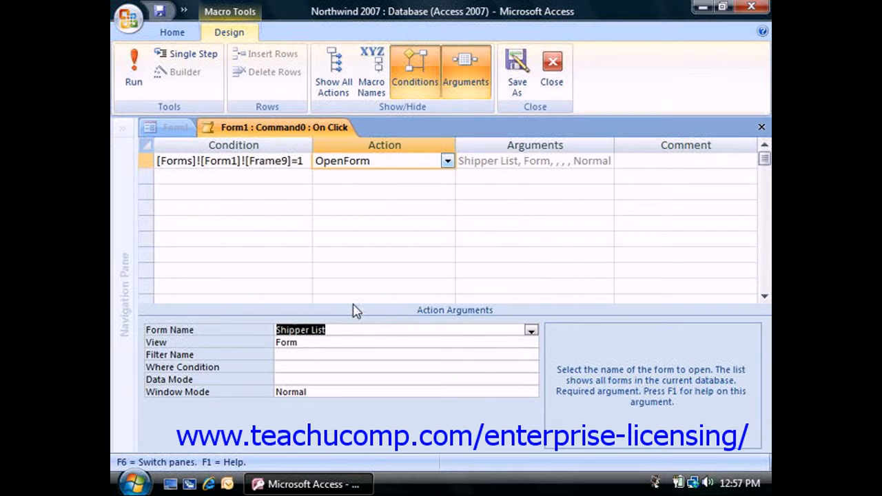
click(297, 344)
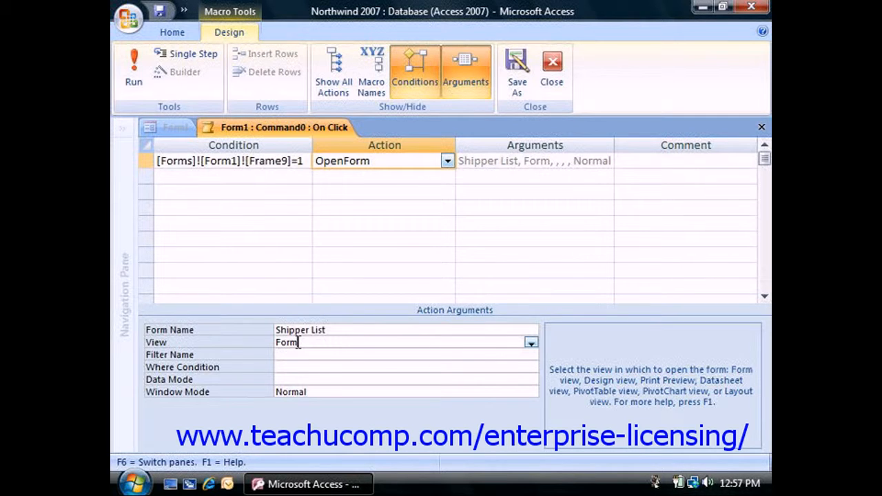
Copy the first row's condition into the second row and change its comparison value to 2
click(320, 392)
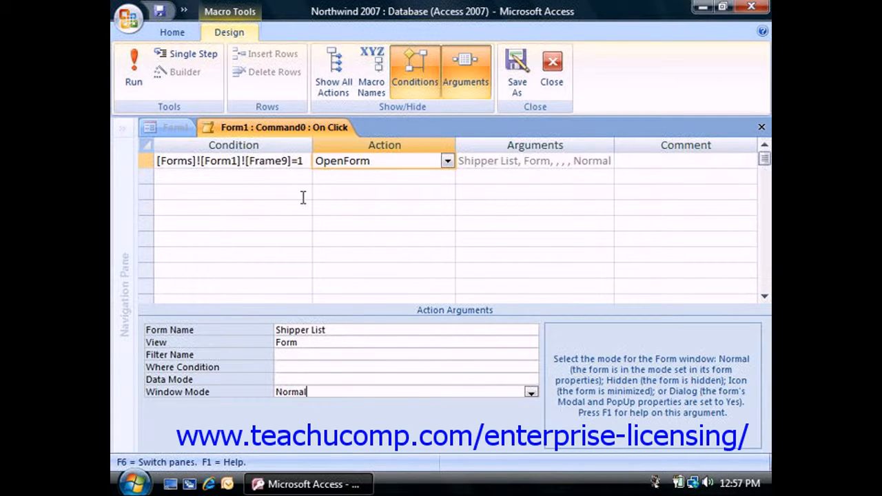
drag(303, 161, 158, 162)
key(ctrl+c)
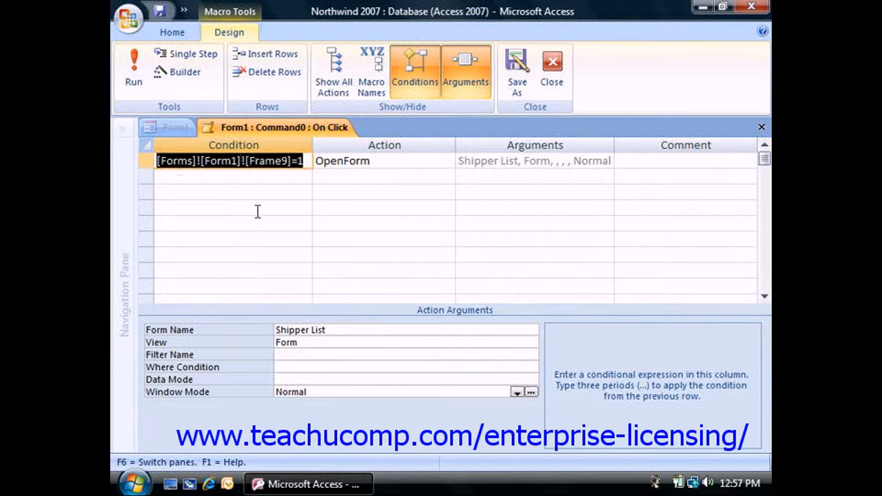
click(223, 177)
key(ctrl+v)
key(BackSpace)
text(2)
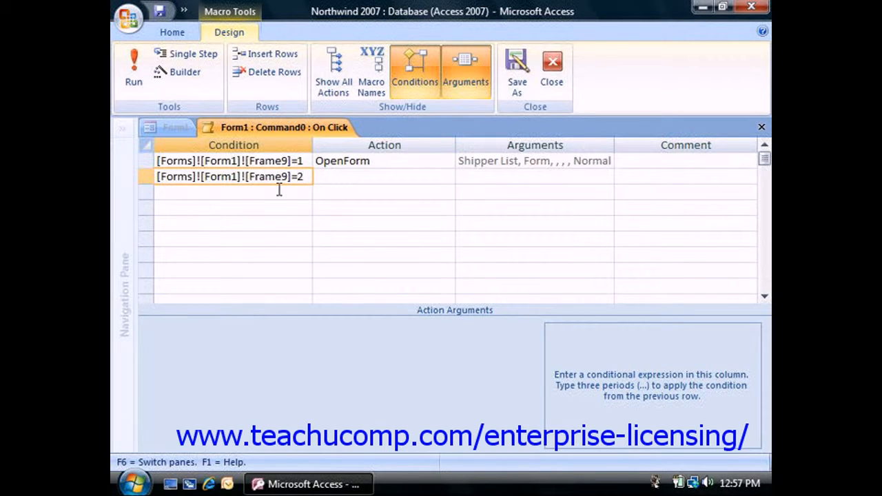
Set the action of the macro's second row to OpenForm
click(338, 178)
click(447, 178)
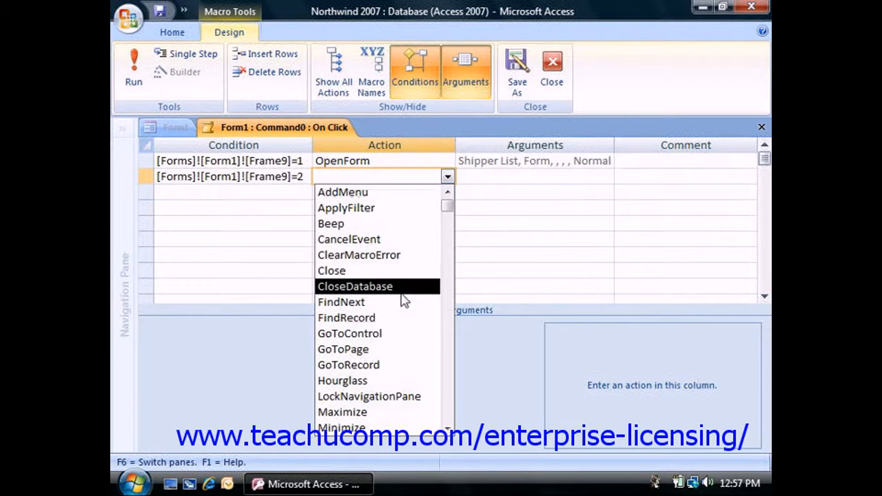
scroll(405, 300, down, 4)
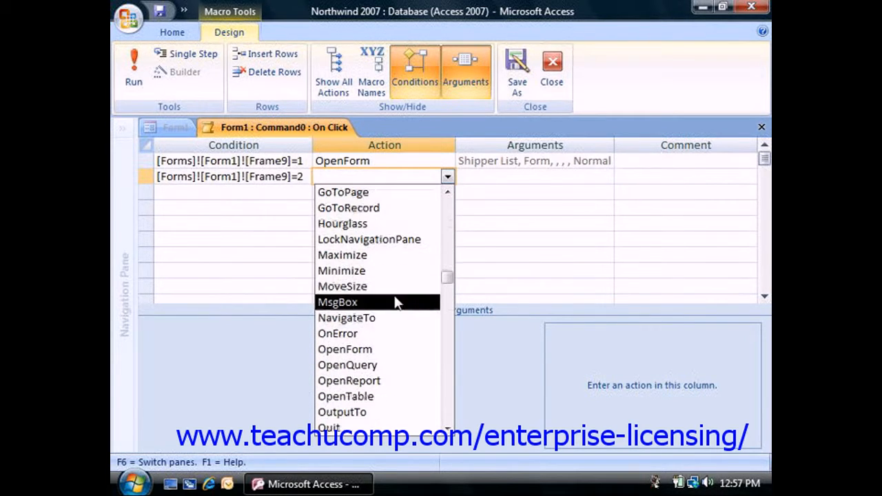
scroll(404, 310, down, 3)
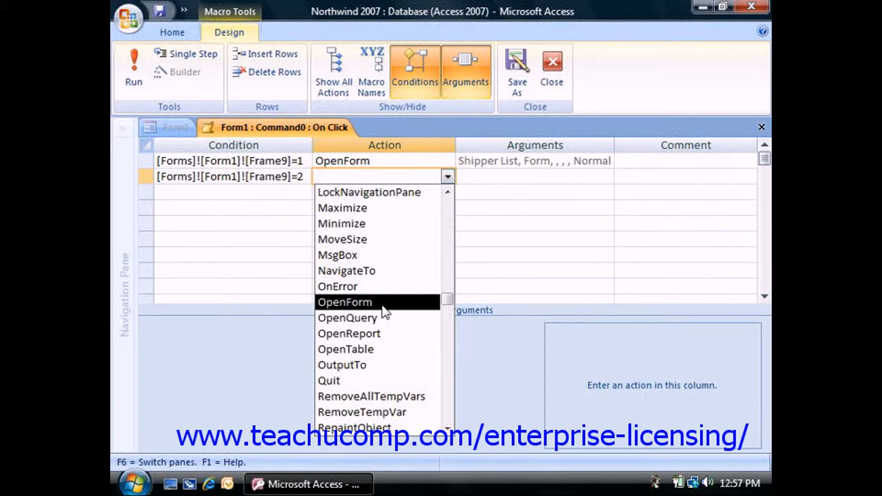
click(383, 307)
Choose Supplier List as the form name for the second OpenForm action, leaving View as Form and Window Mode as Normal
click(348, 331)
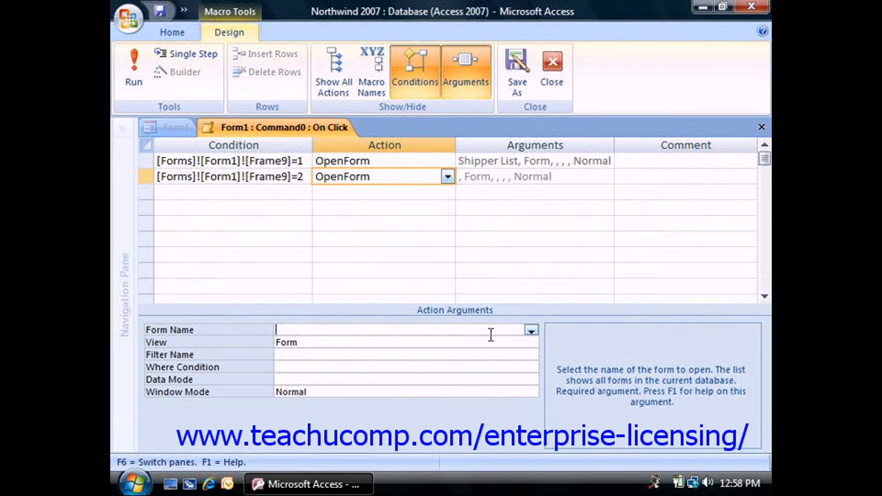
click(530, 332)
scroll(385, 303, down, 5)
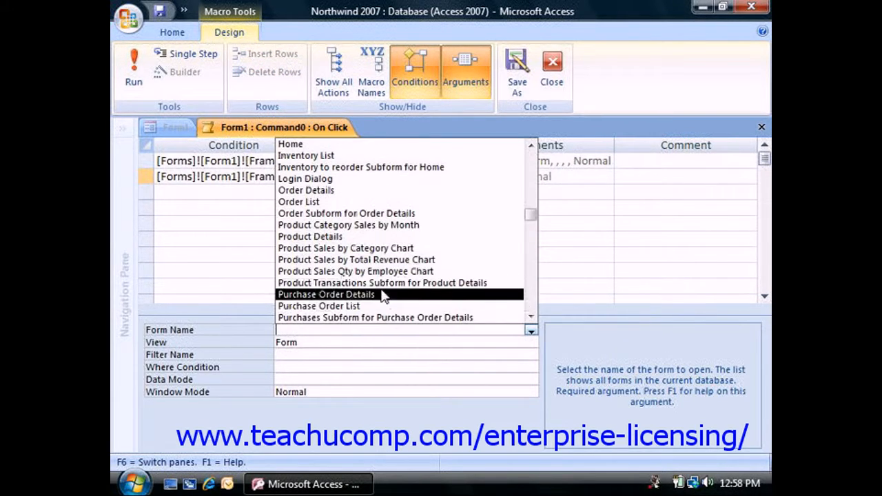
scroll(374, 291, down, 1)
click(365, 306)
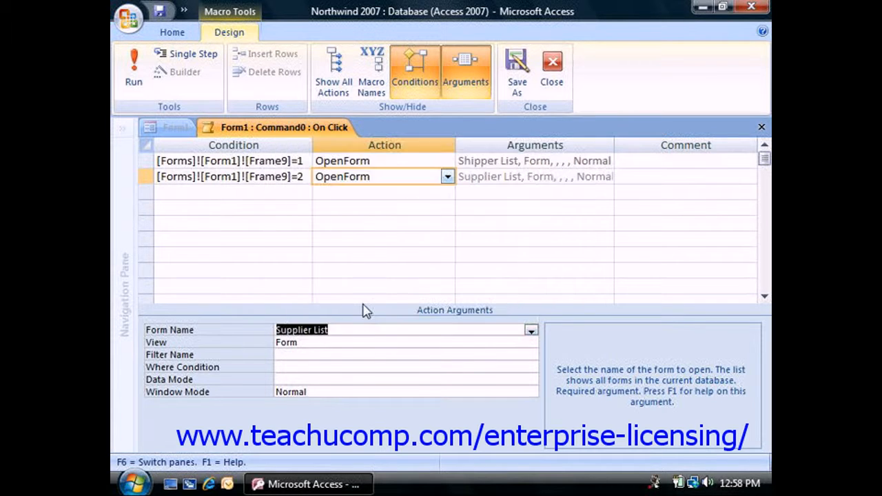
click(349, 343)
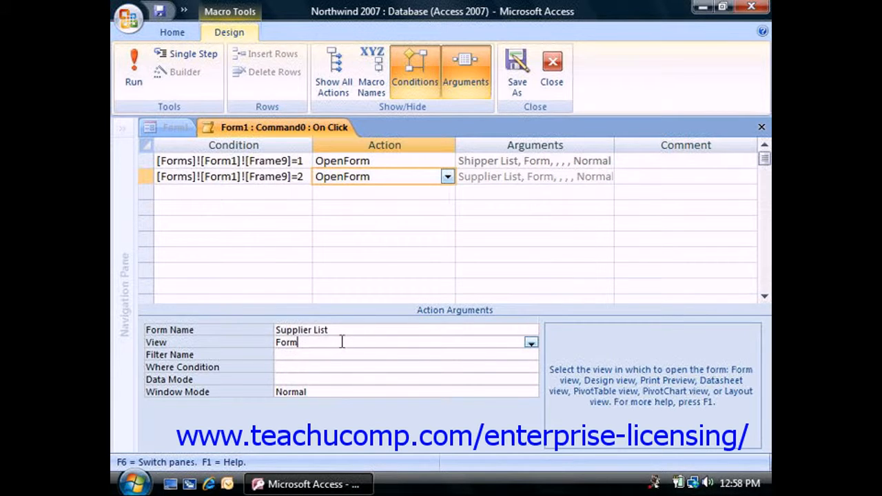
click(336, 392)
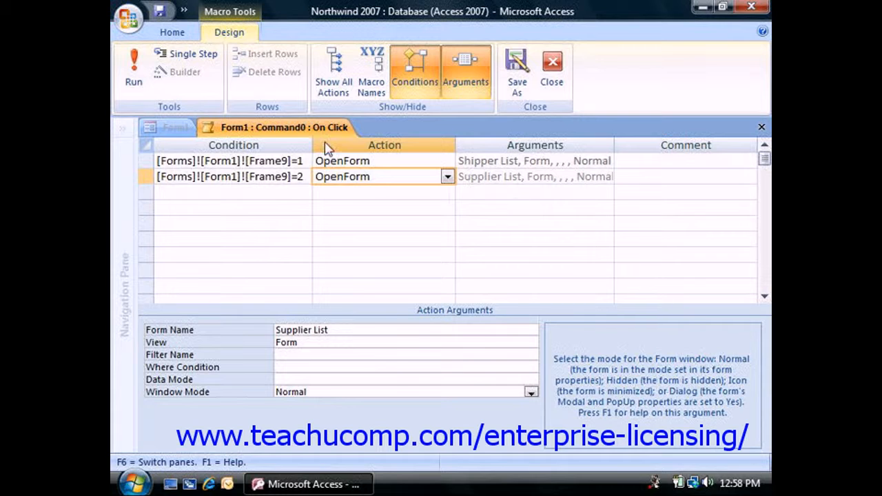
Close the macro, saving its changes to the On Click property, and switch Form1 to Form View
click(552, 69)
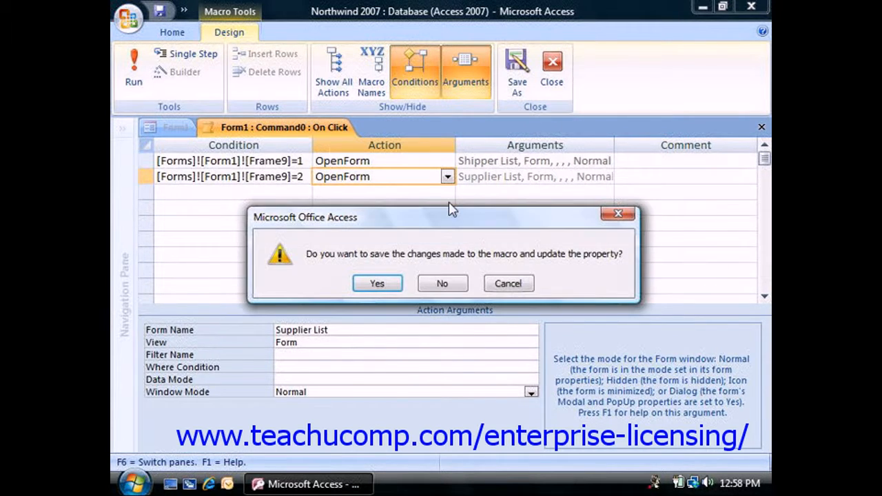
click(395, 290)
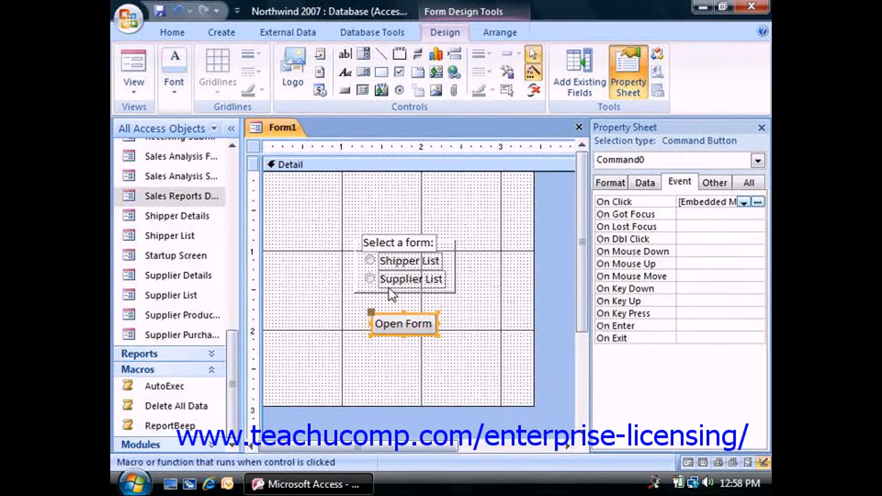
click(136, 88)
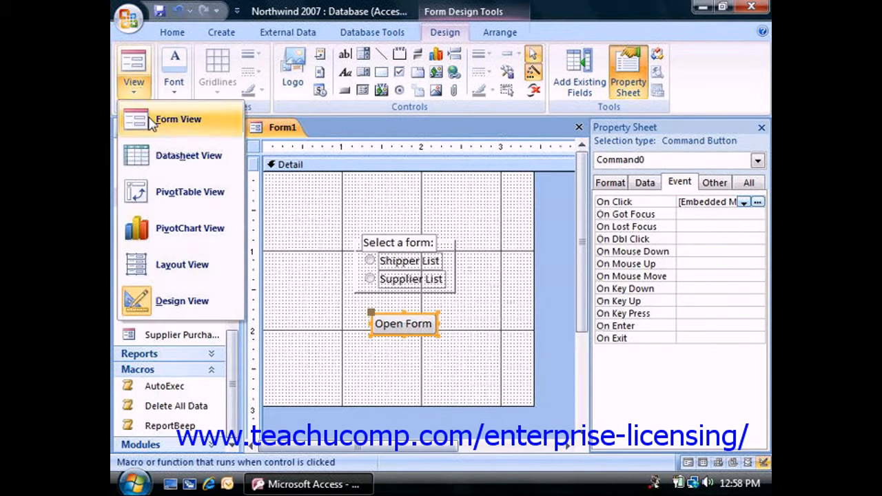
click(155, 123)
Test the Shipper List option with the Open Form button and close the opened form
click(369, 230)
click(383, 292)
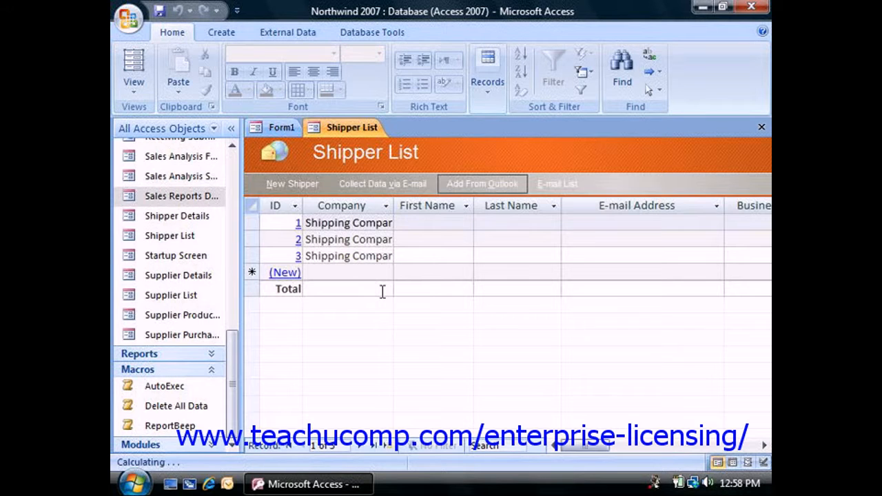
click(759, 128)
Test the Supplier List option with the Open Form button, then close the opened form and return Form1 to Design View
click(407, 250)
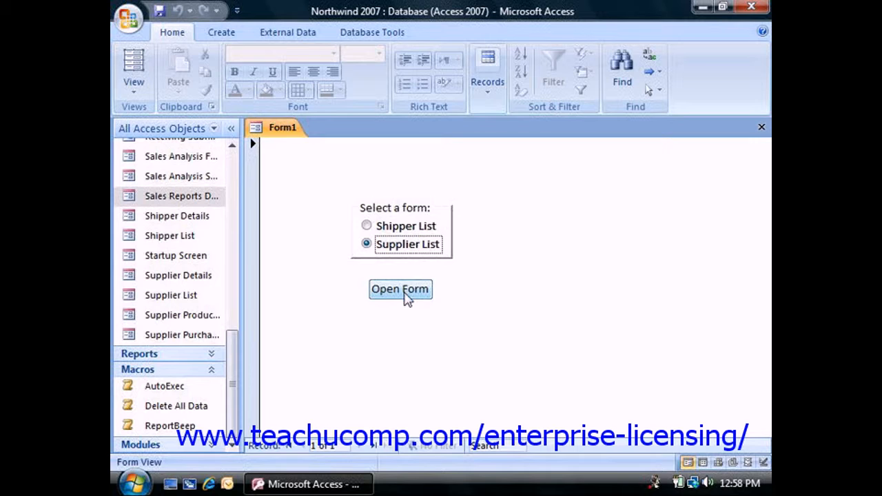
click(404, 290)
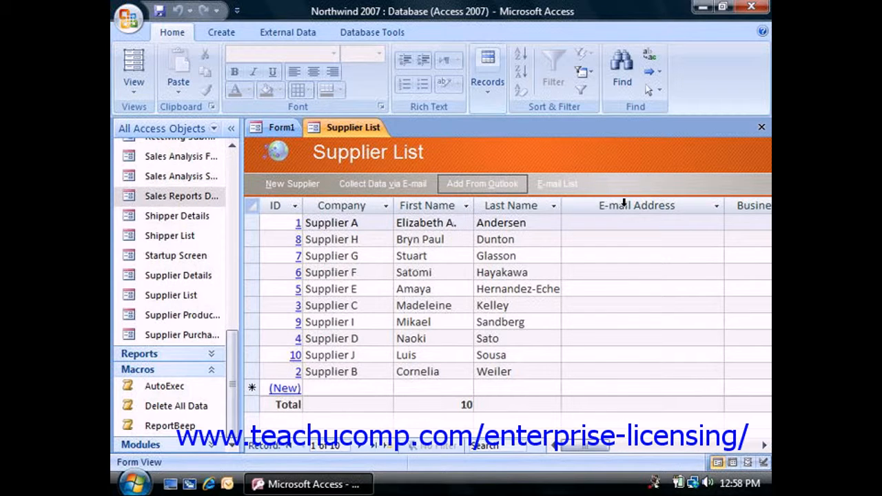
click(761, 128)
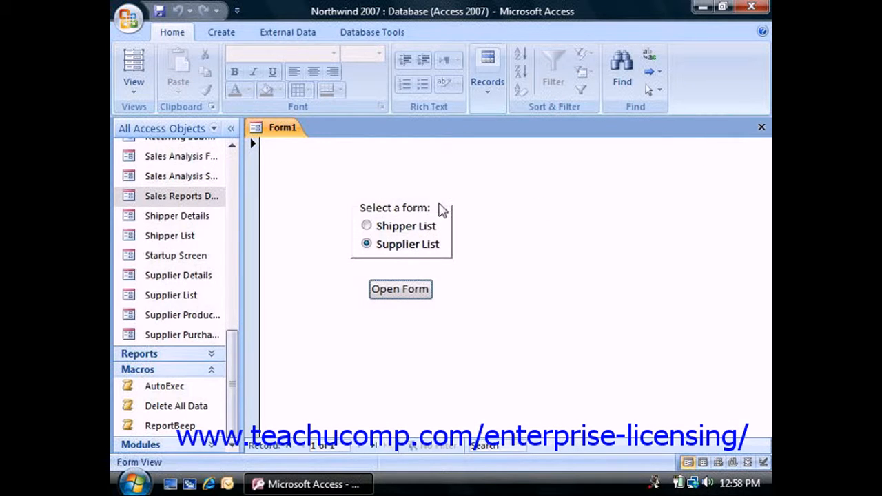
click(135, 96)
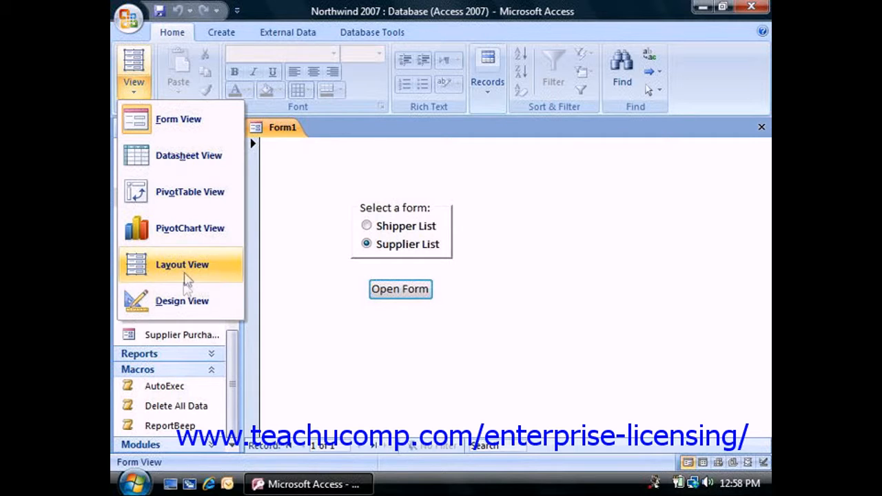
click(184, 301)
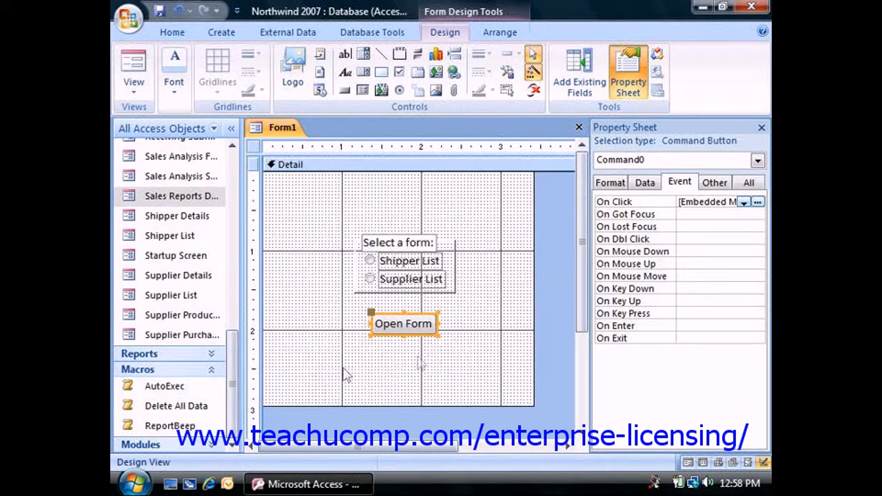